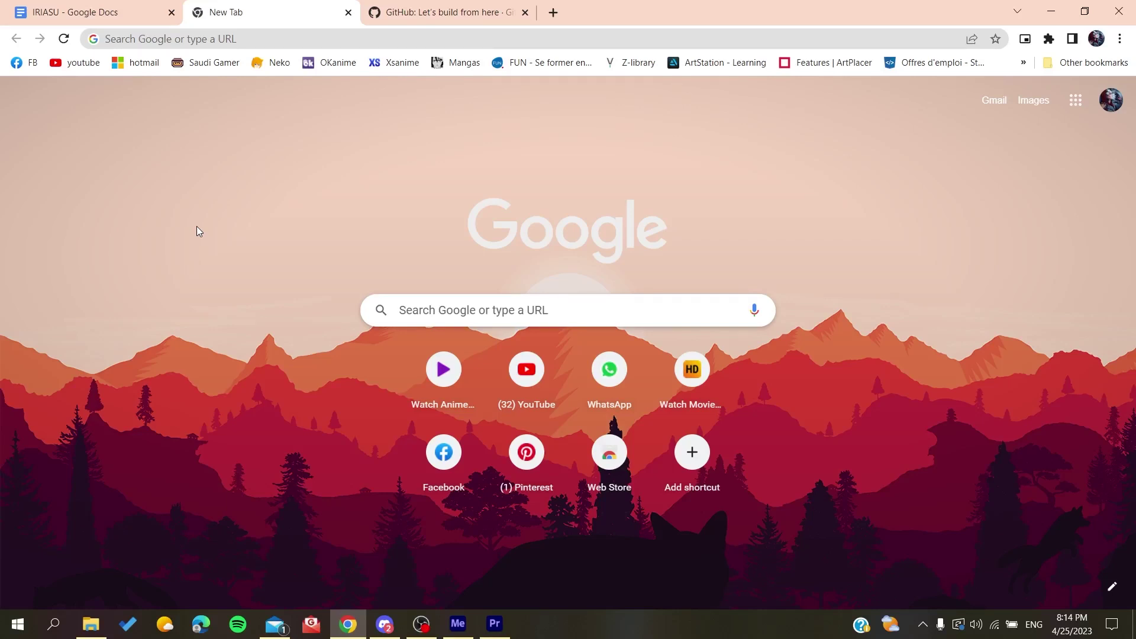
- Switch to the GitHub home page and go to Sign up for a new account
click(453, 13)
click(182, 41)
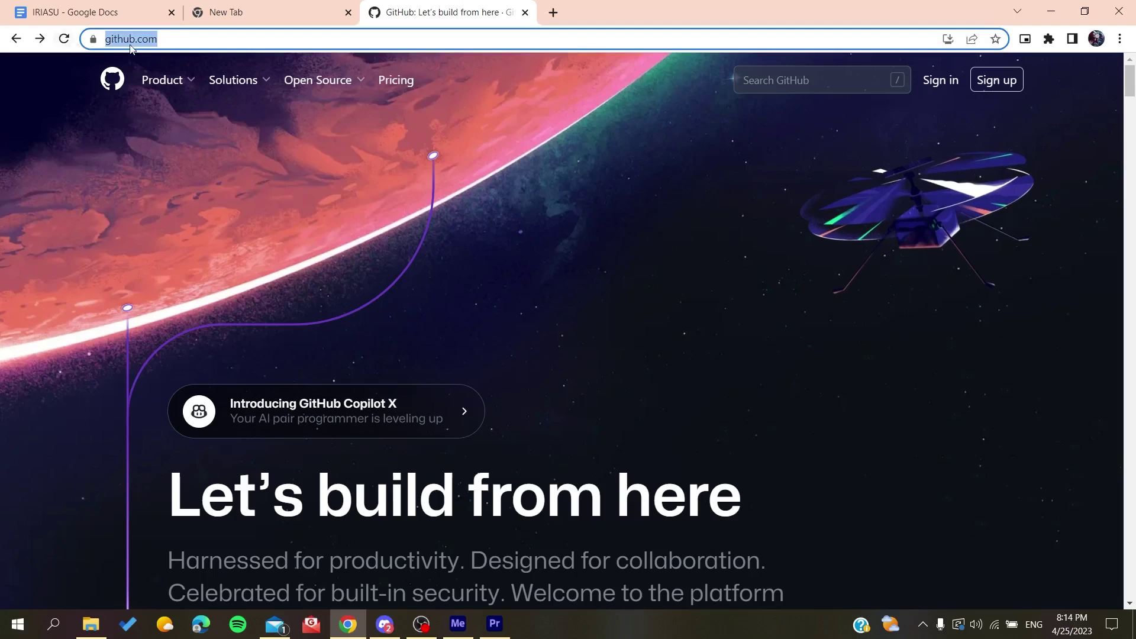
click(300, 155)
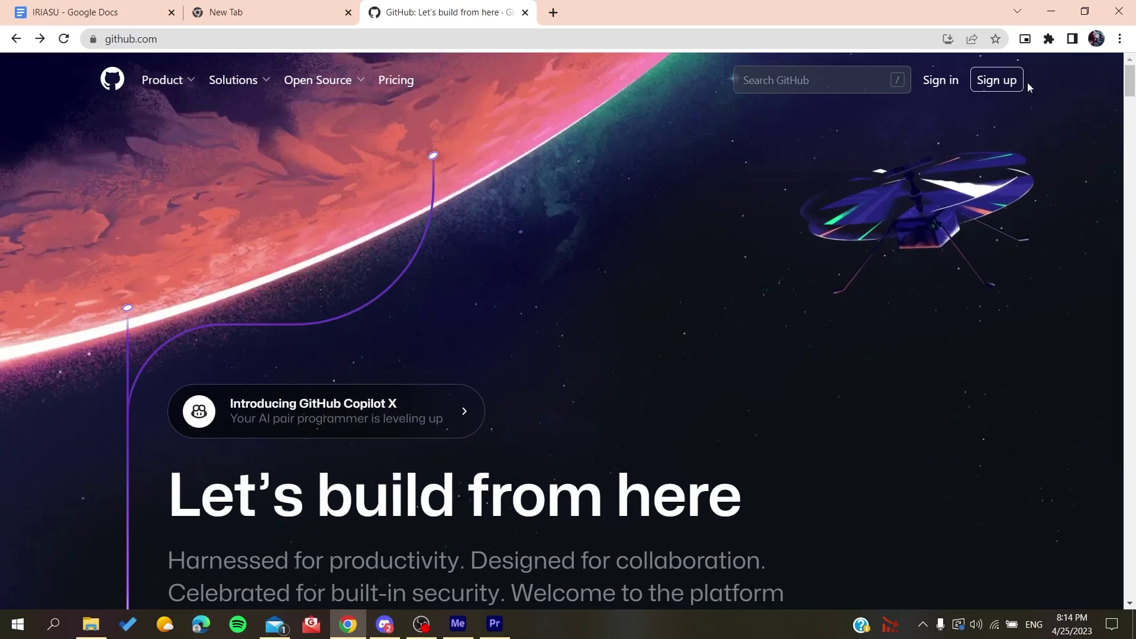
click(993, 80)
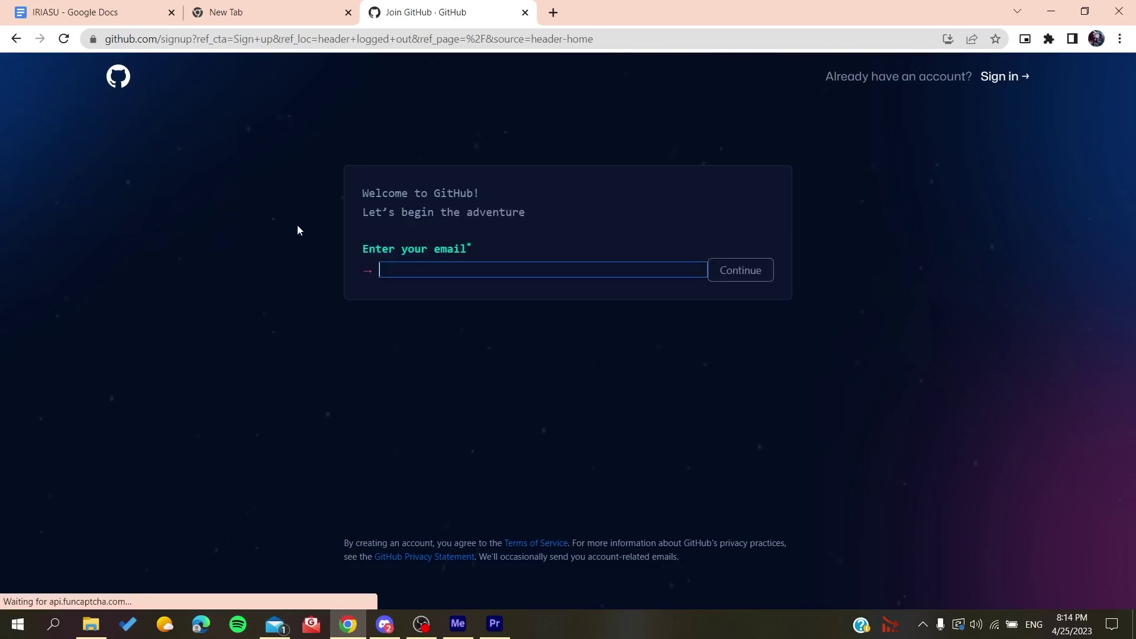
- Enter and confirm an email, a long password and a username on the sign-up form
click(425, 265)
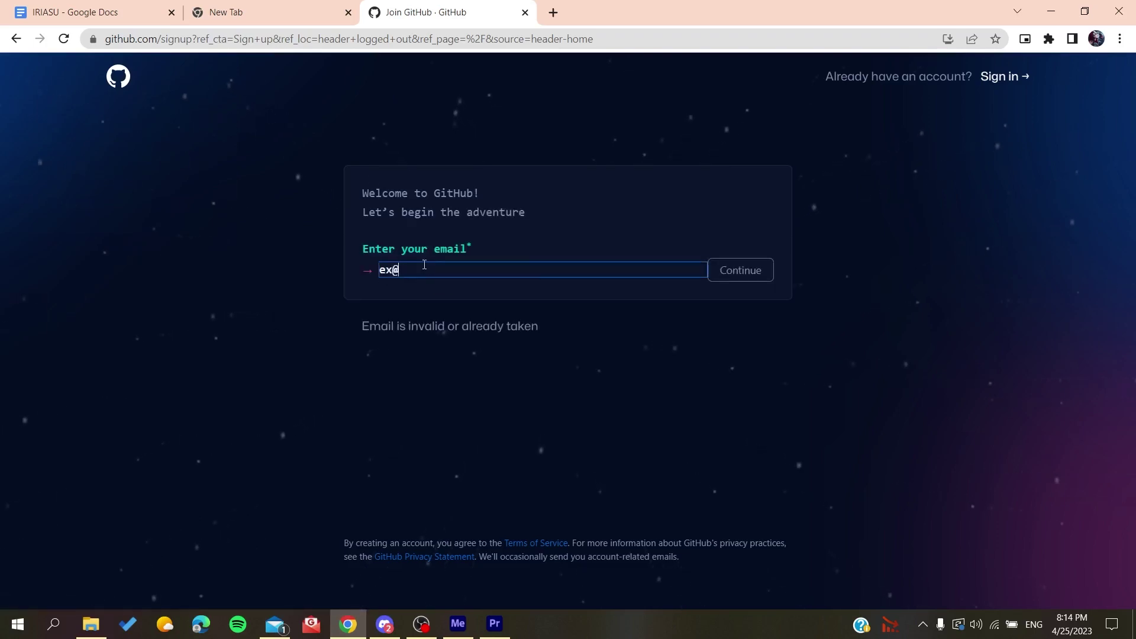
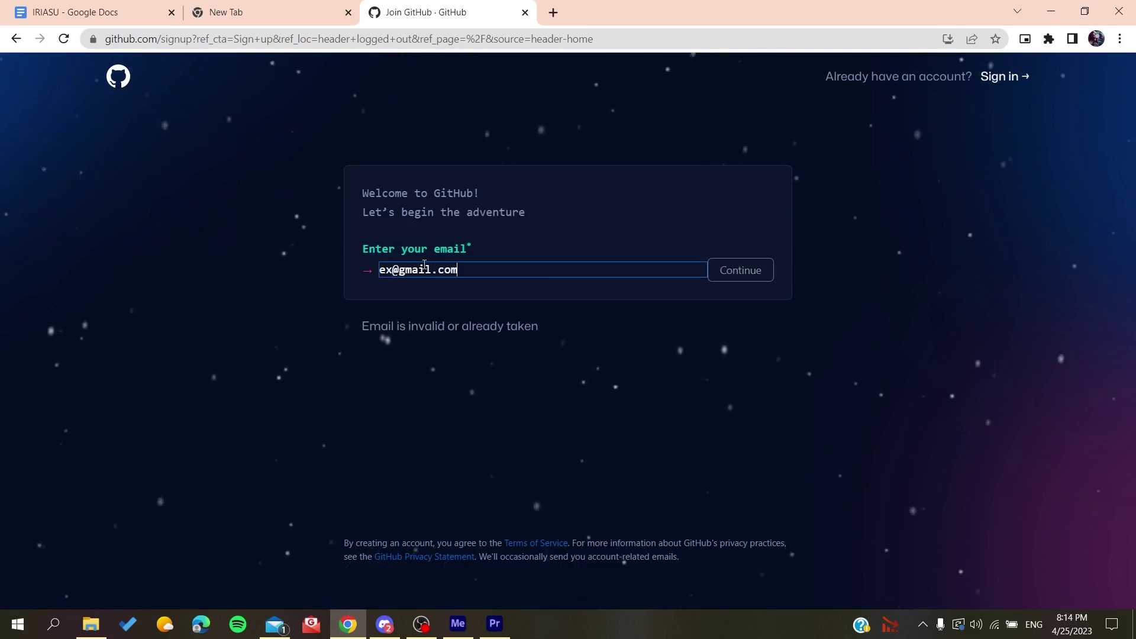
click(754, 275)
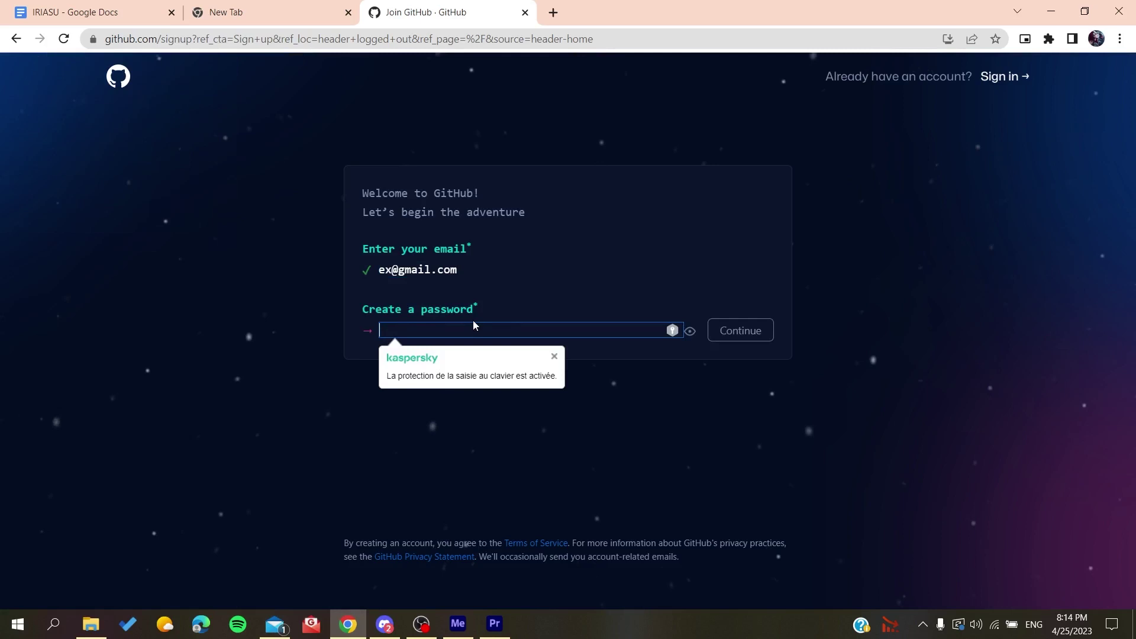
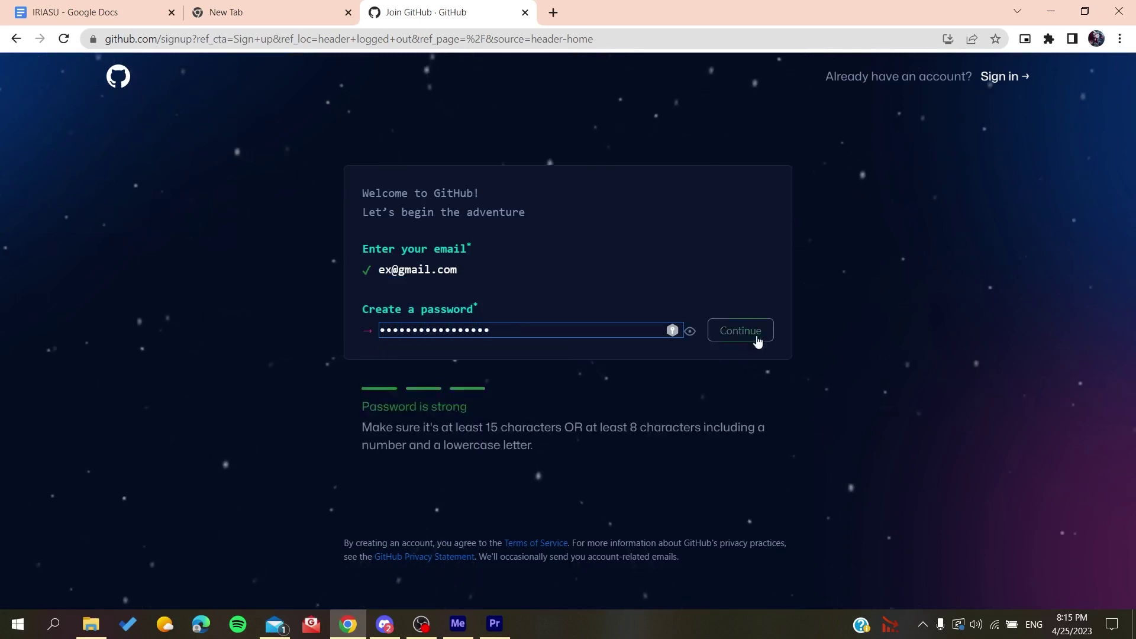
click(724, 338)
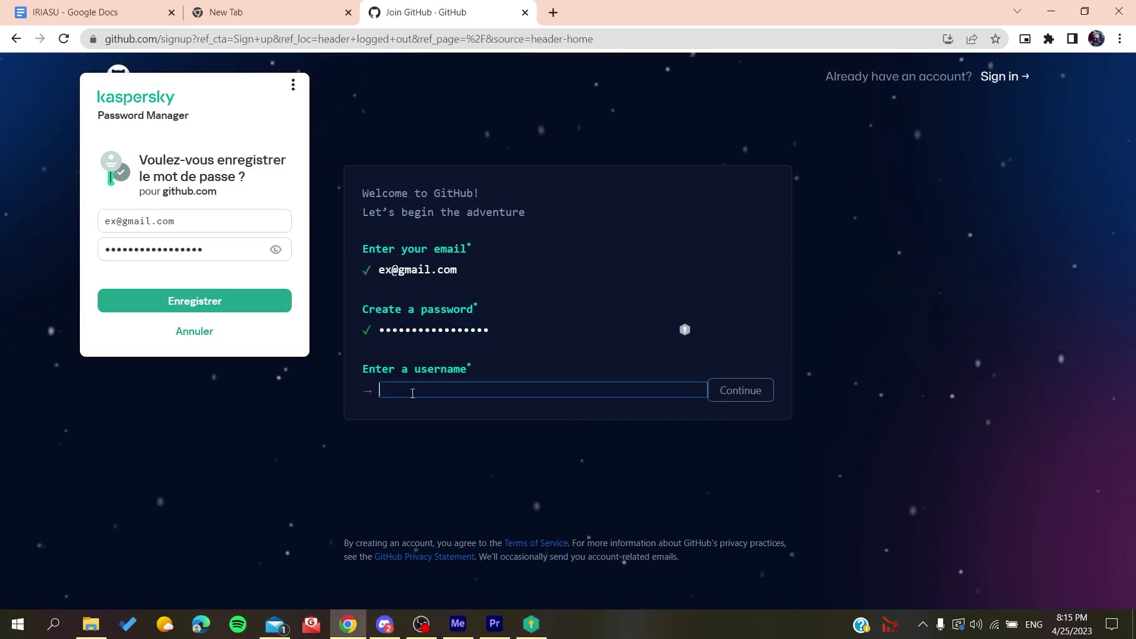
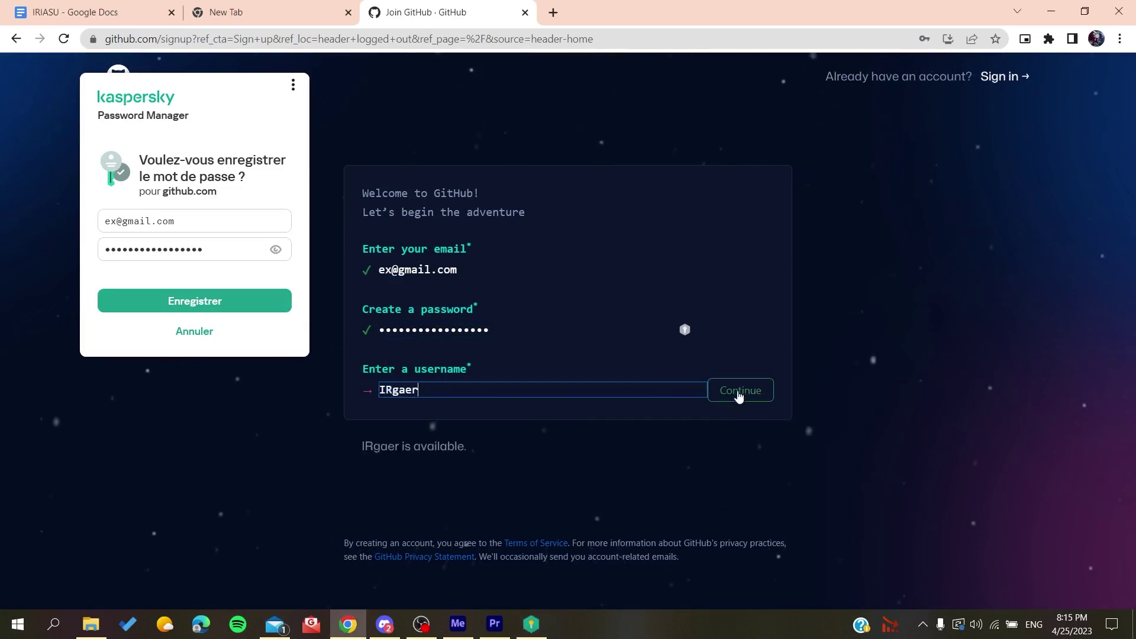
click(737, 396)
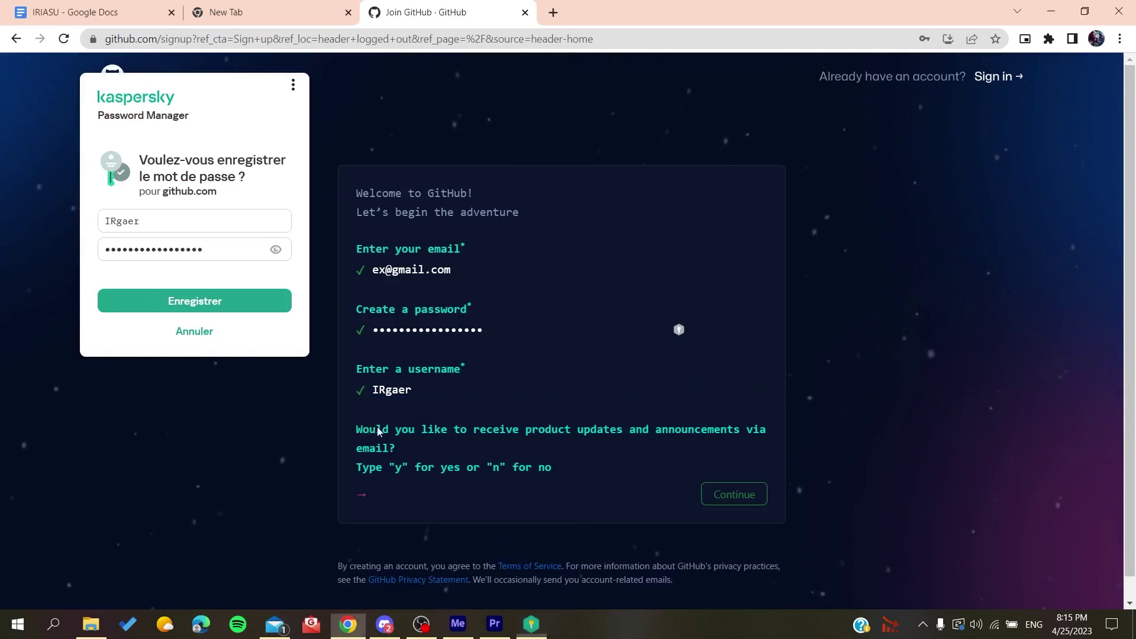
- Answer 'n' to the product-update emails question
drag(380, 434, 465, 475)
click(448, 491)
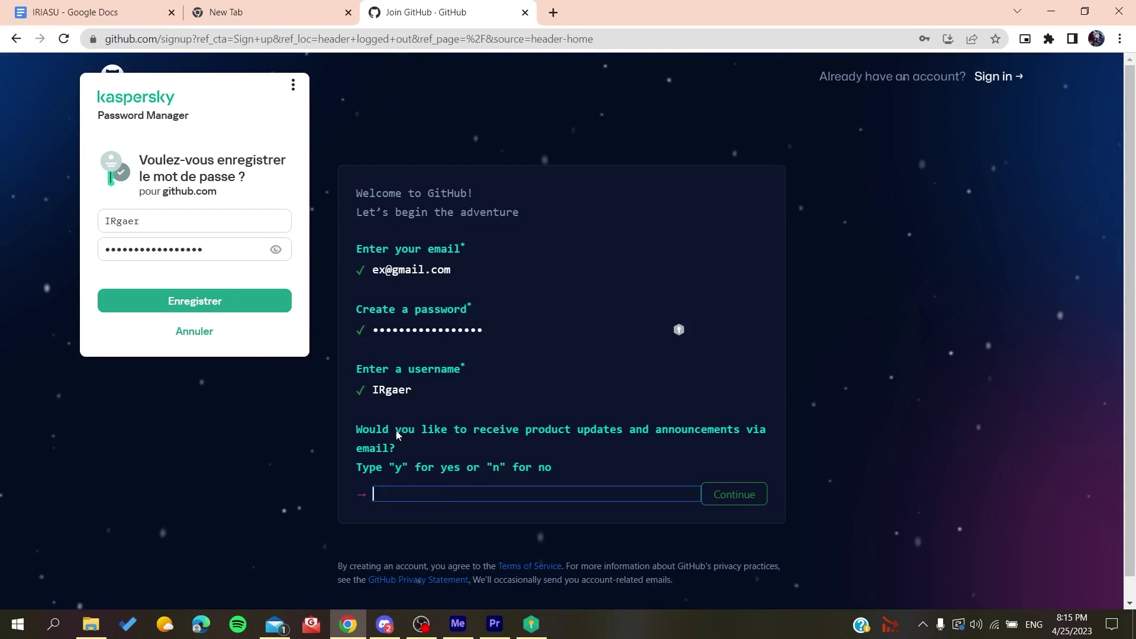
drag(396, 430, 588, 449)
click(432, 490)
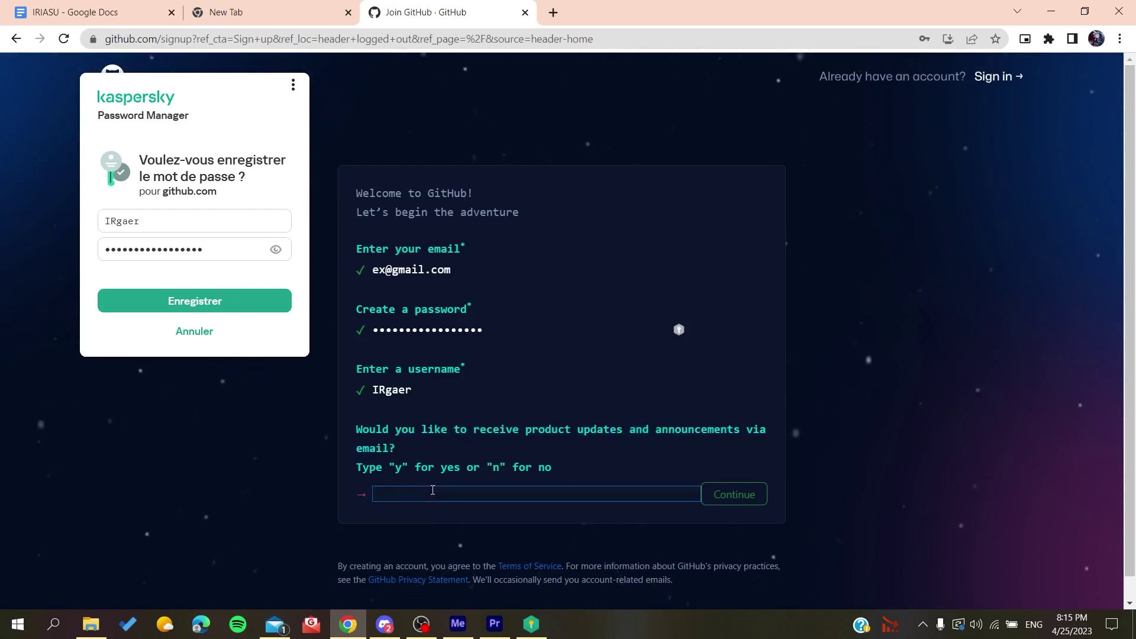
click(736, 504)
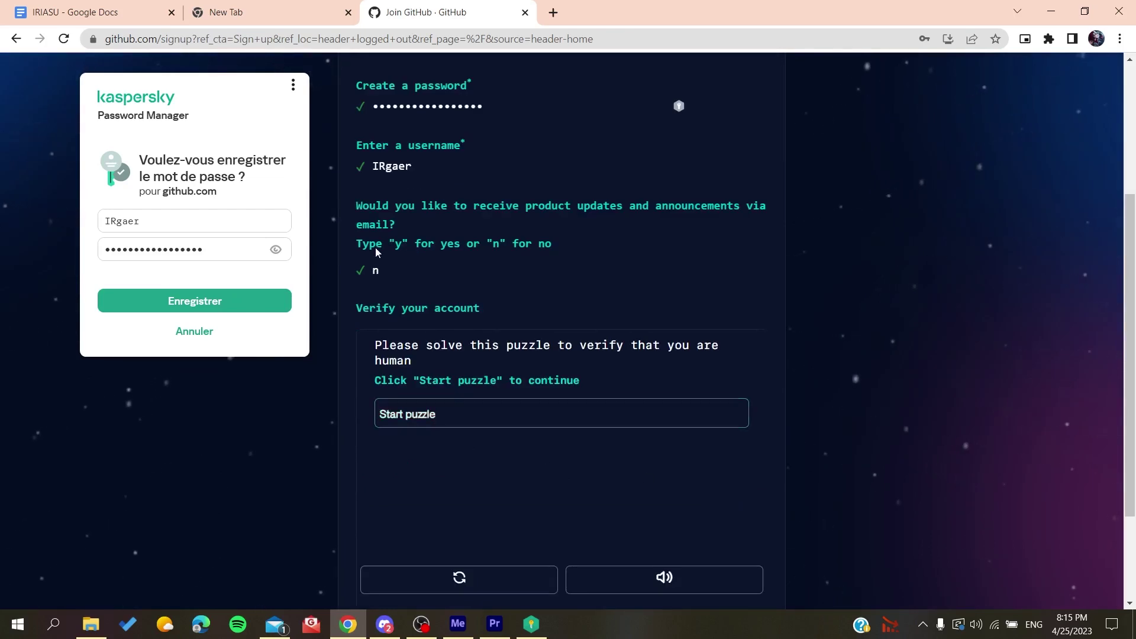
- Solve the verification puzzle by picking the tile with two identical objects
drag(440, 344, 657, 363)
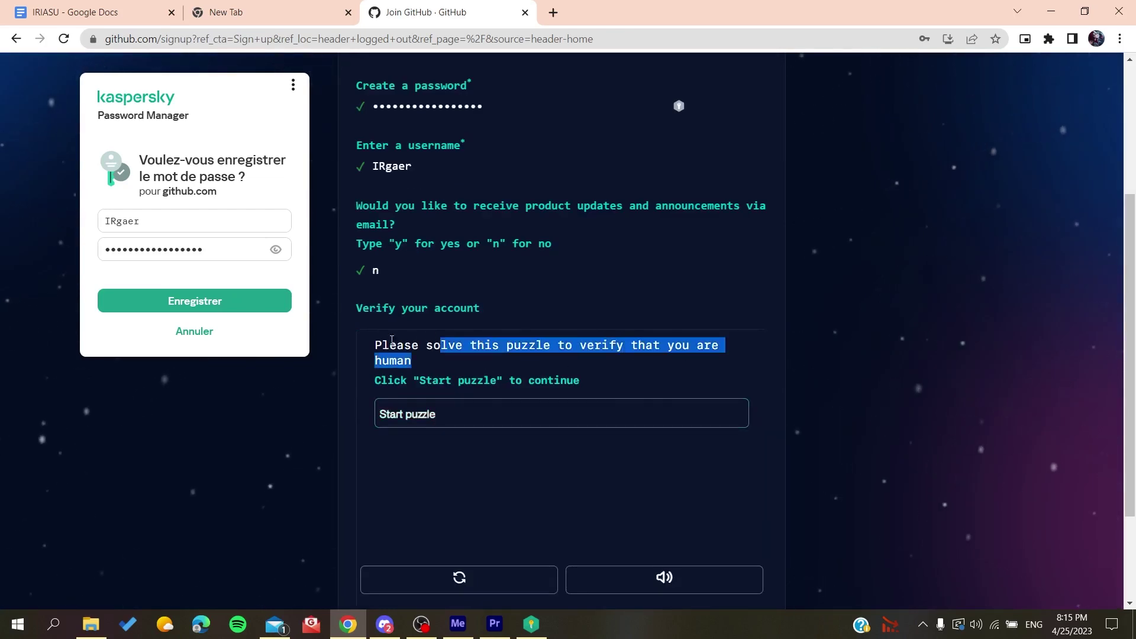
scroll(462, 337, down, 1)
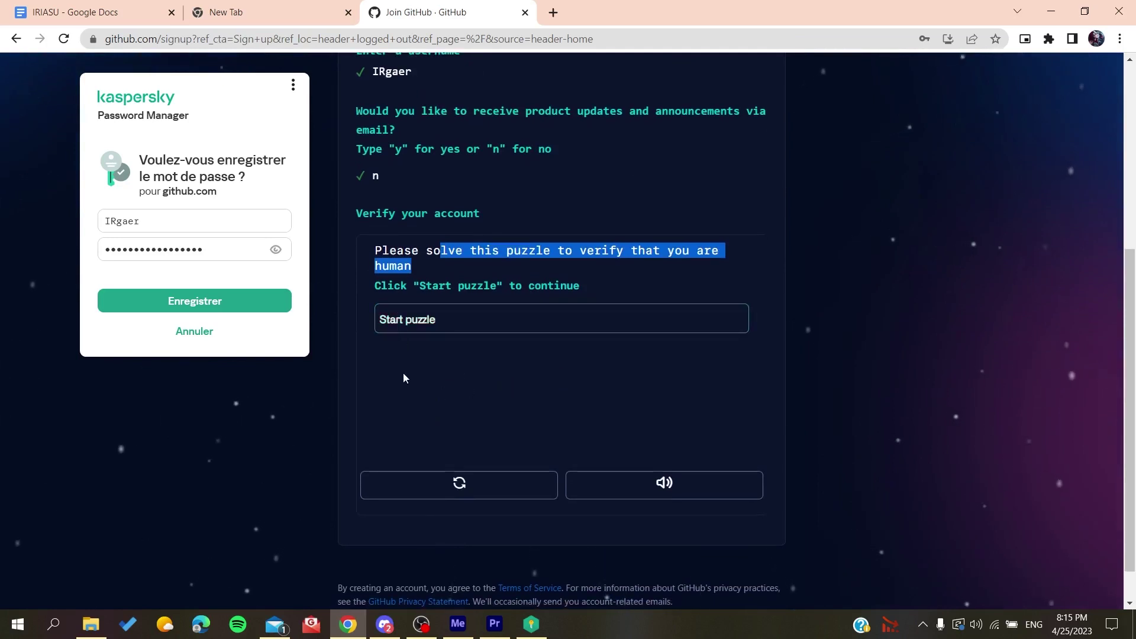
click(421, 379)
click(433, 321)
drag(521, 255, 733, 269)
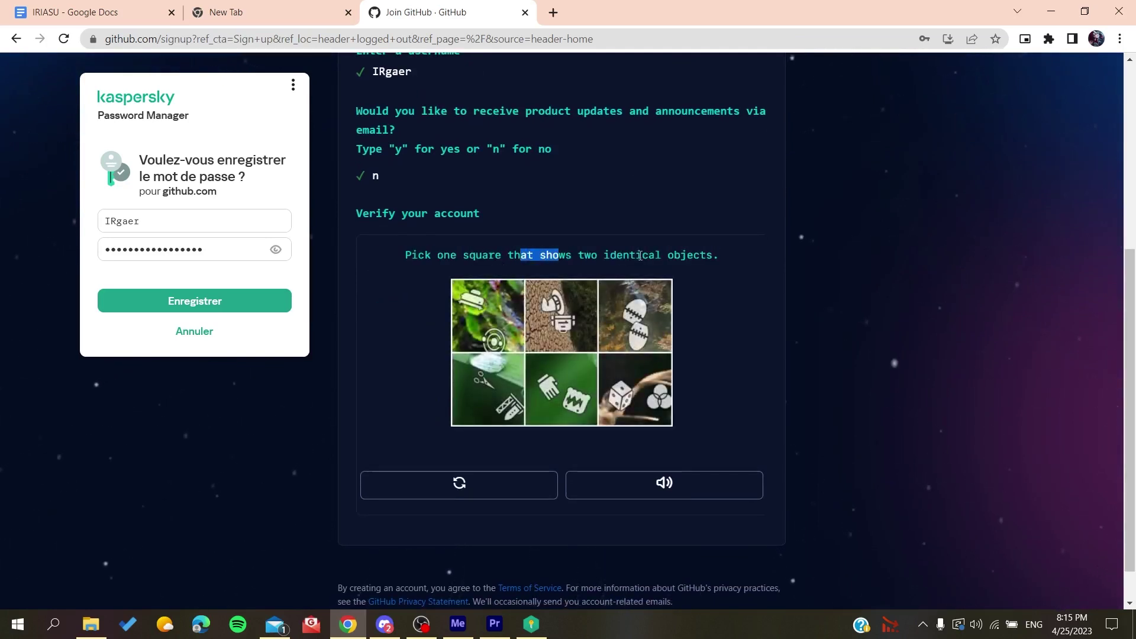
click(625, 324)
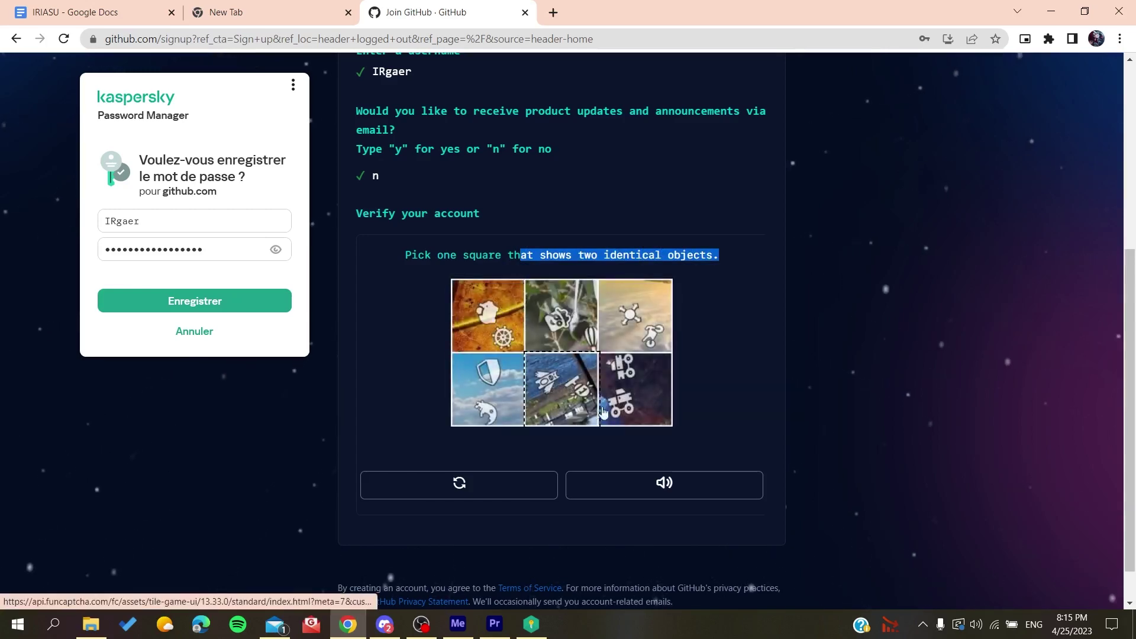
click(626, 395)
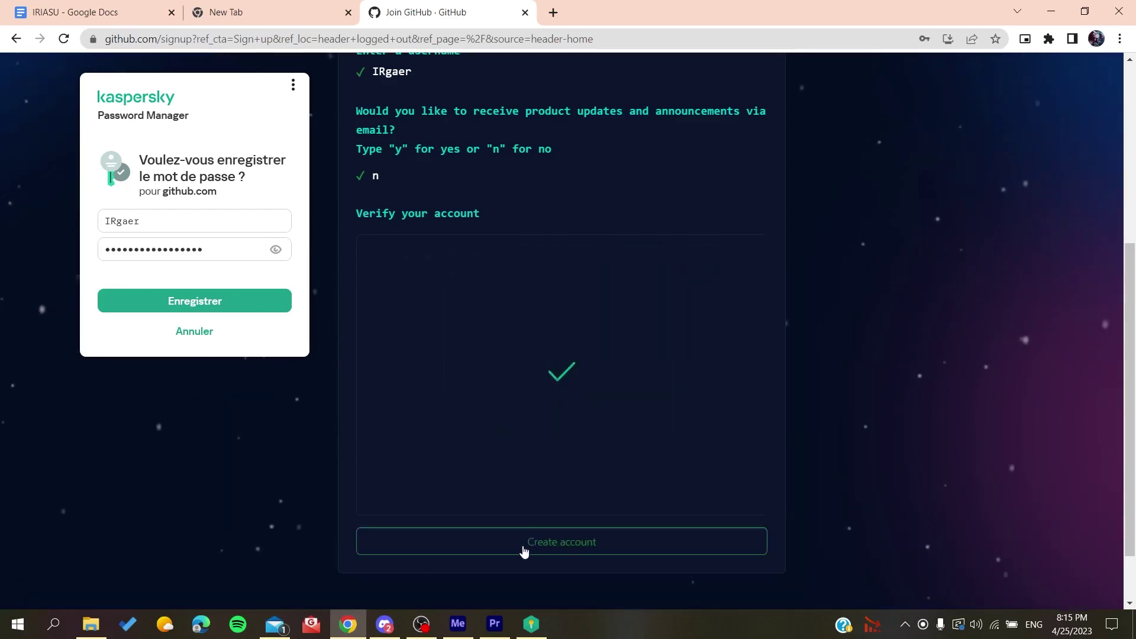
- Create the account, dismiss the password-save prompt and refresh the launch-code verification page
click(526, 550)
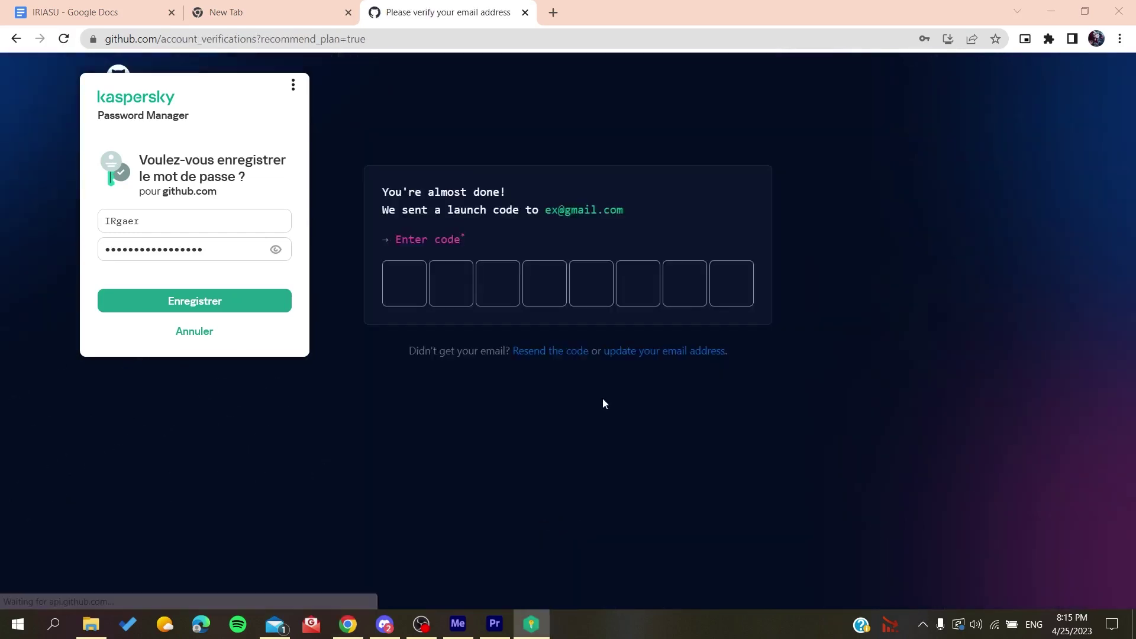
drag(393, 188, 535, 236)
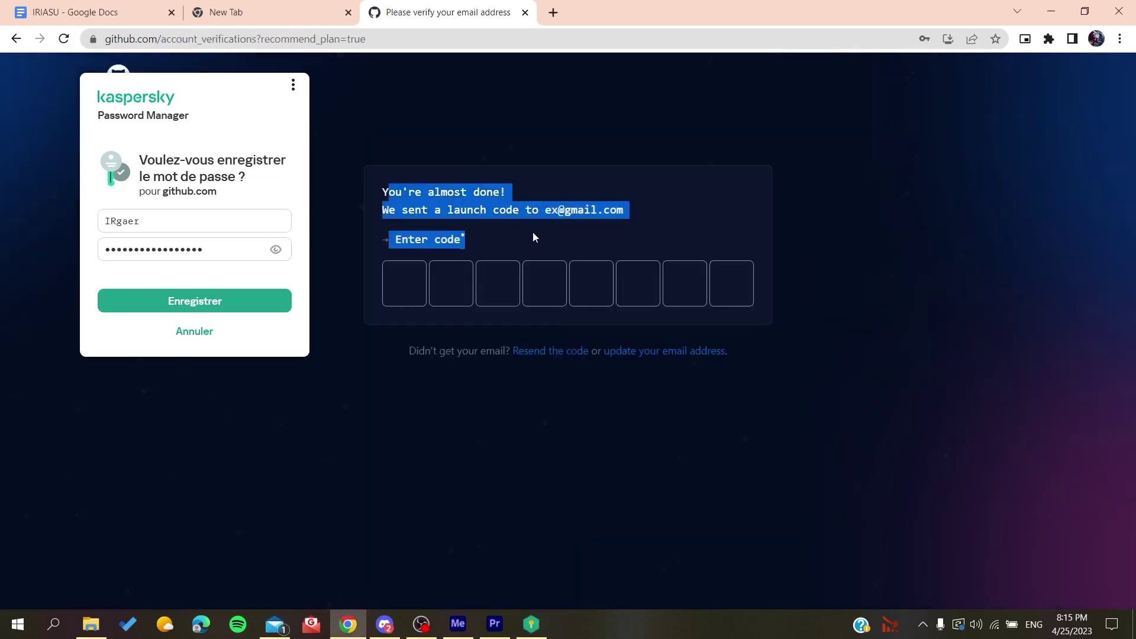
click(397, 206)
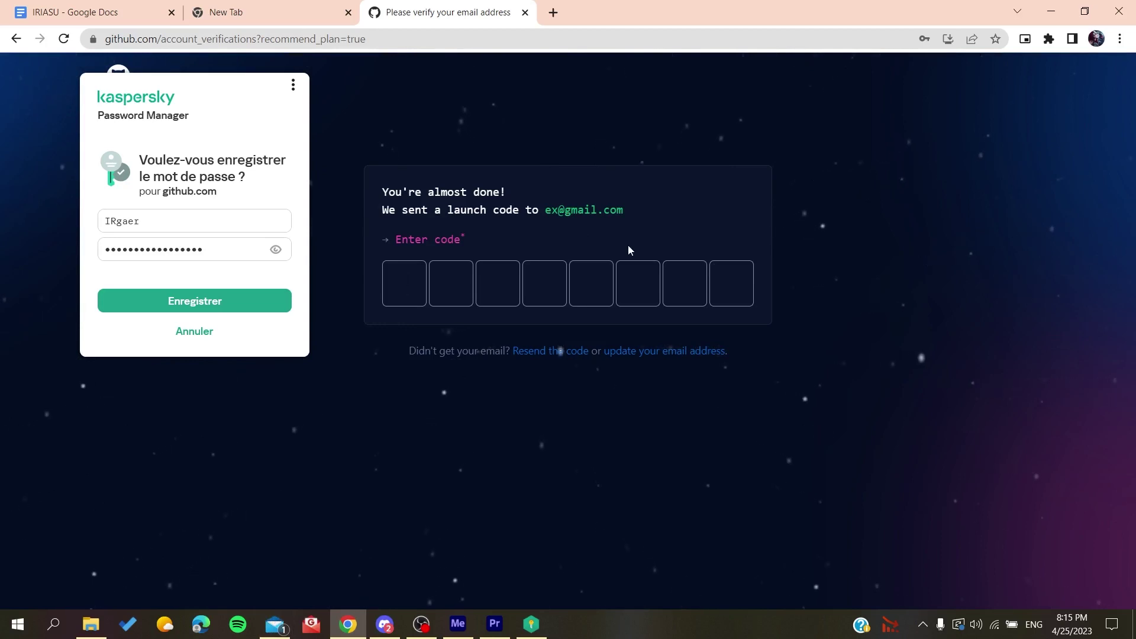
click(194, 330)
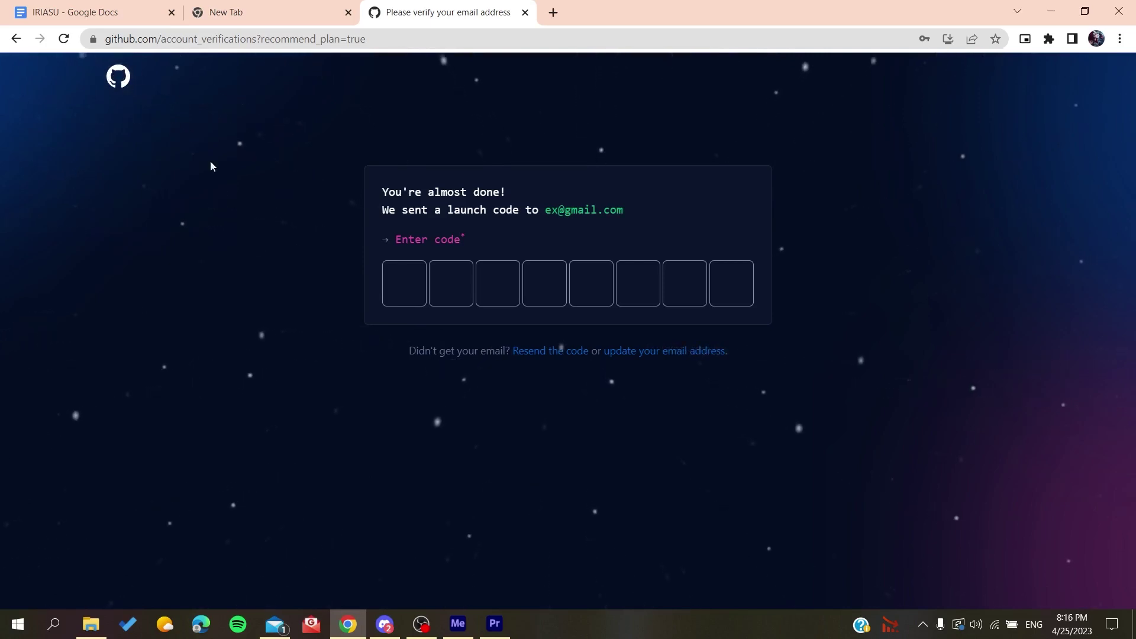
click(118, 77)
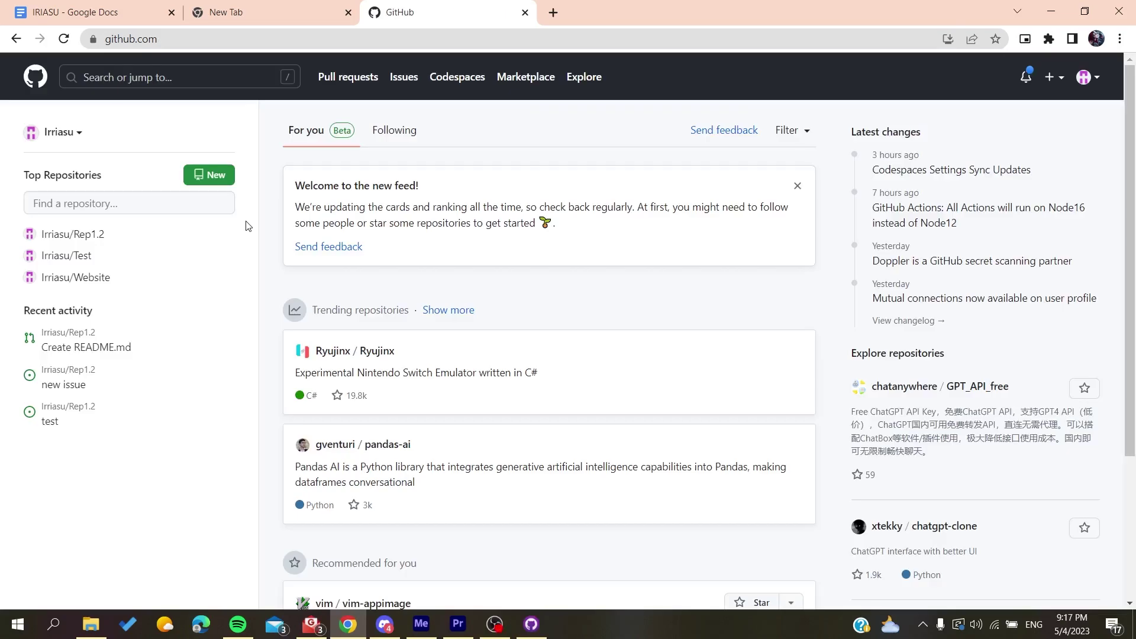
- Open the Rep1.2 repository and its pull request 'Create README.md' #8
click(79, 235)
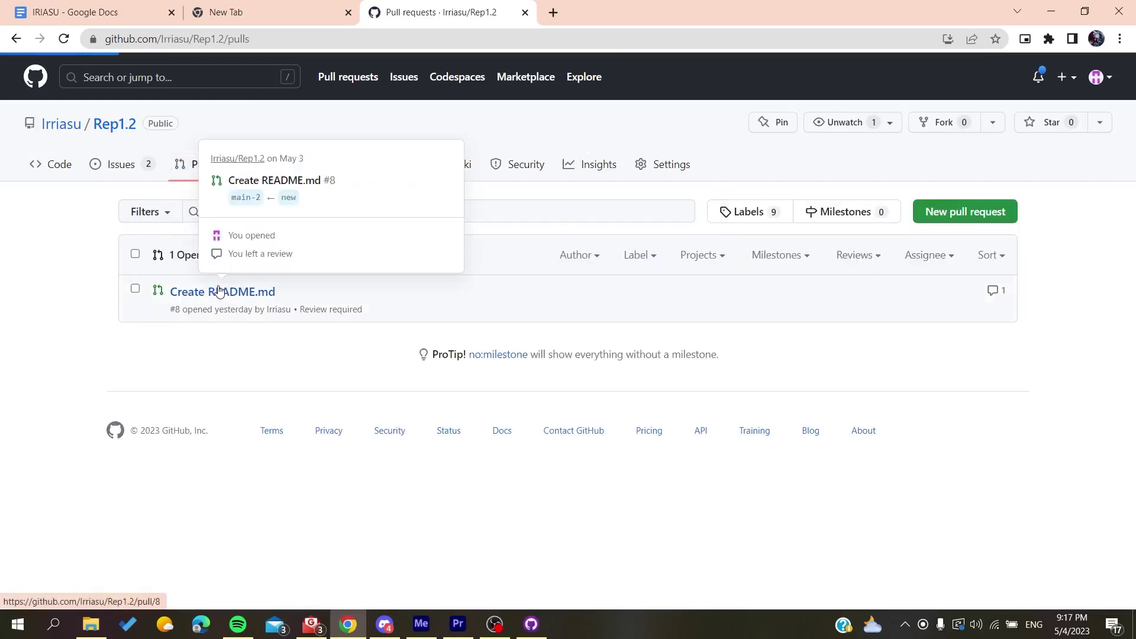
click(220, 292)
scroll(608, 375, down, 3)
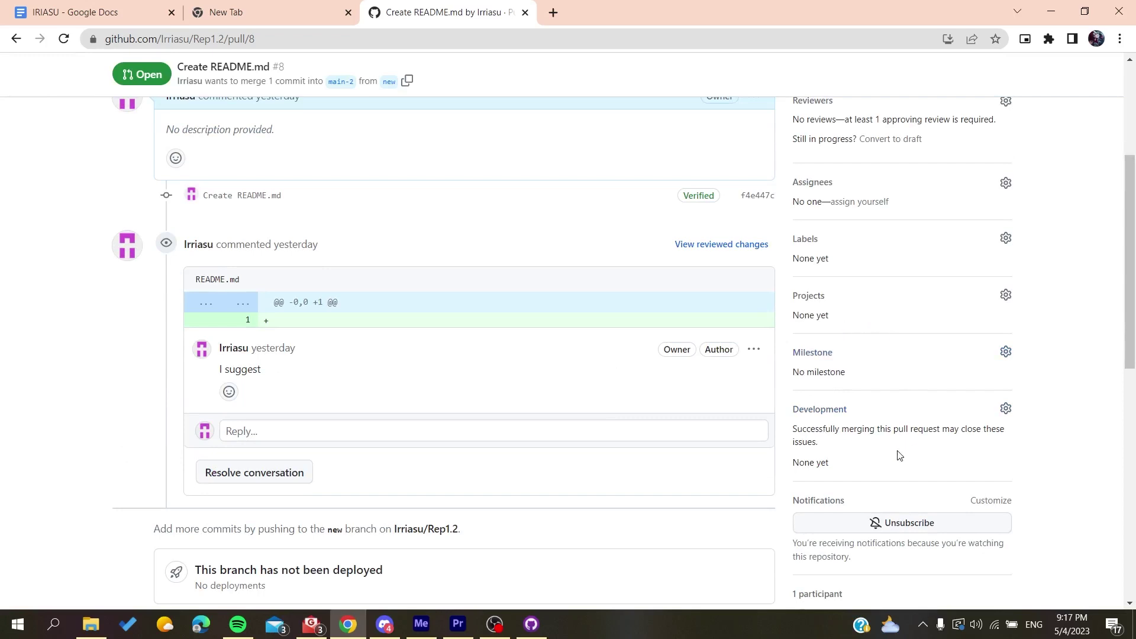
scroll(899, 455, down, 1)
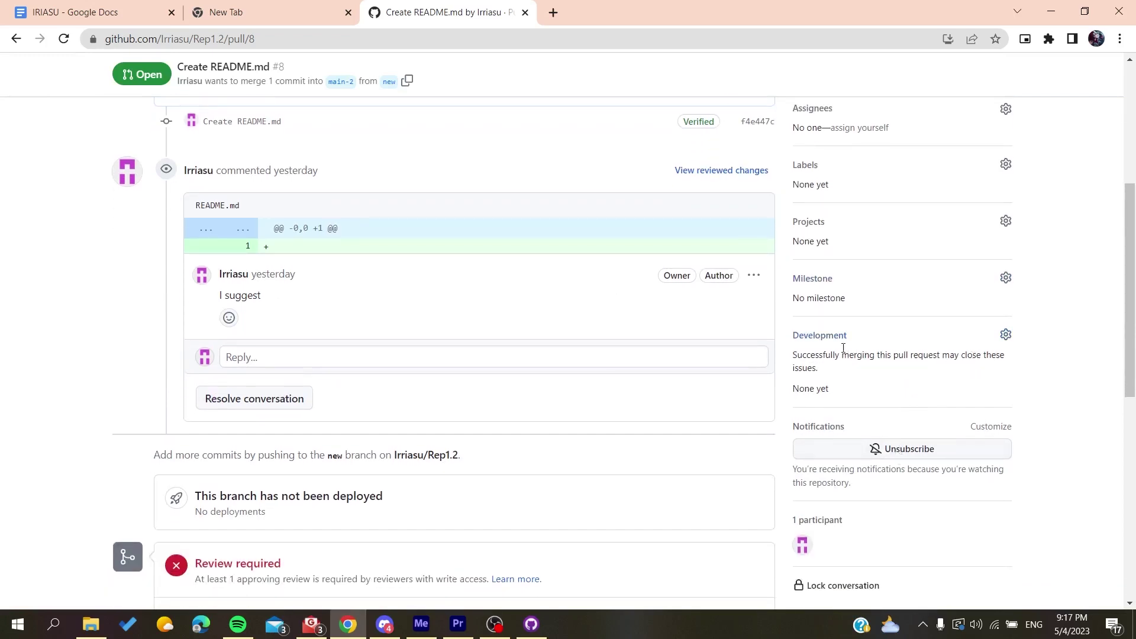
- Link issue 'new issue' #6 to pull request #8 from the Development sidebar
drag(806, 358, 1003, 338)
click(1006, 337)
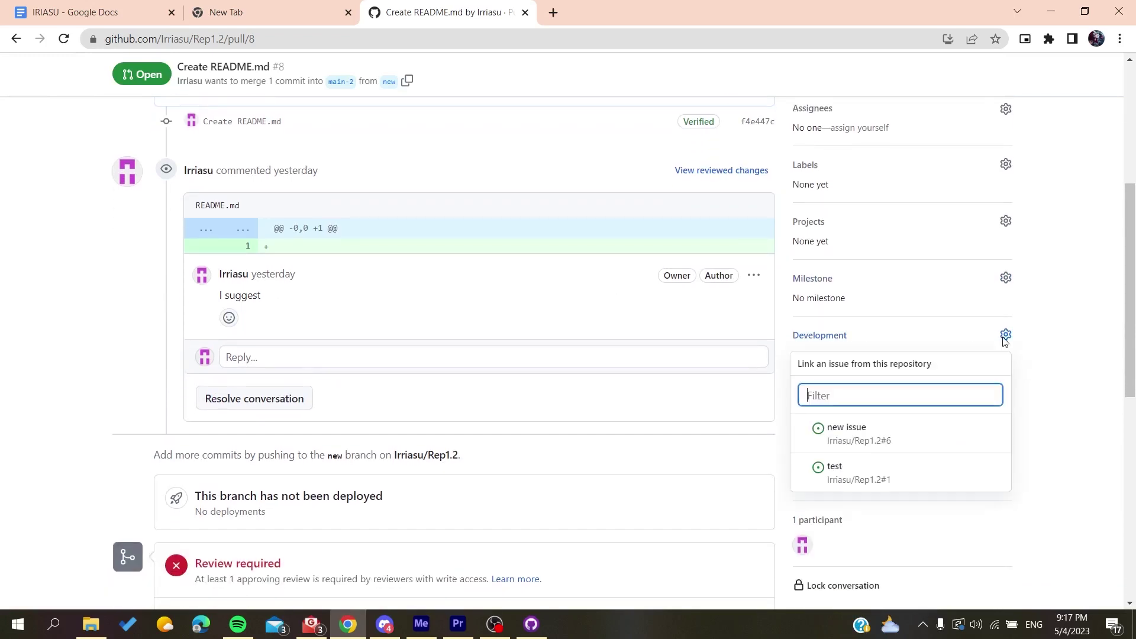
drag(808, 366, 860, 360)
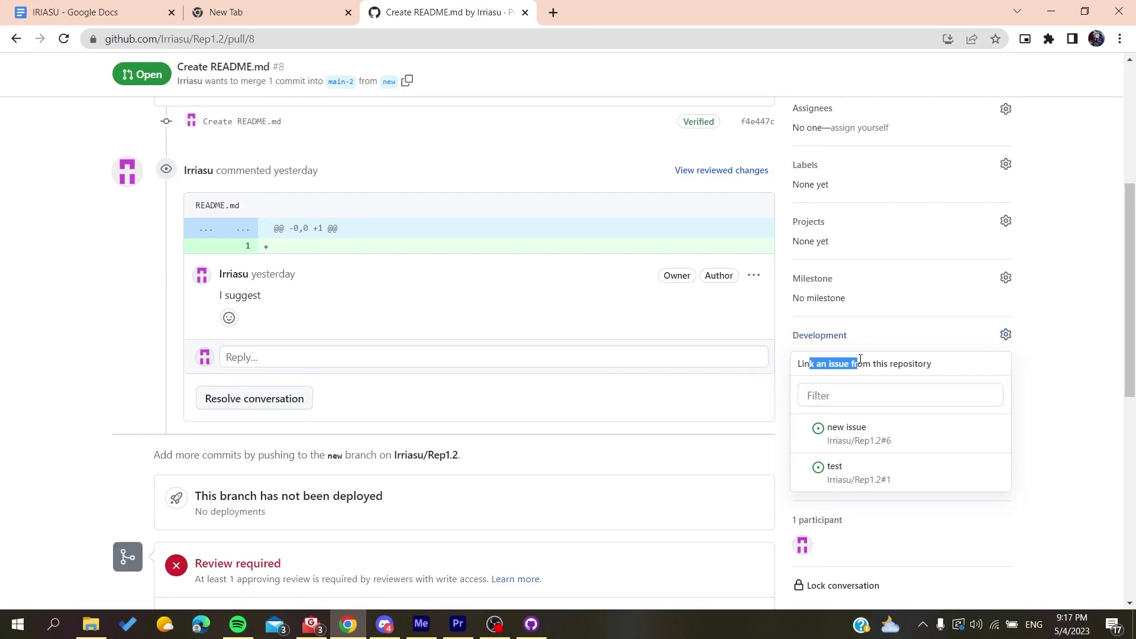
click(851, 437)
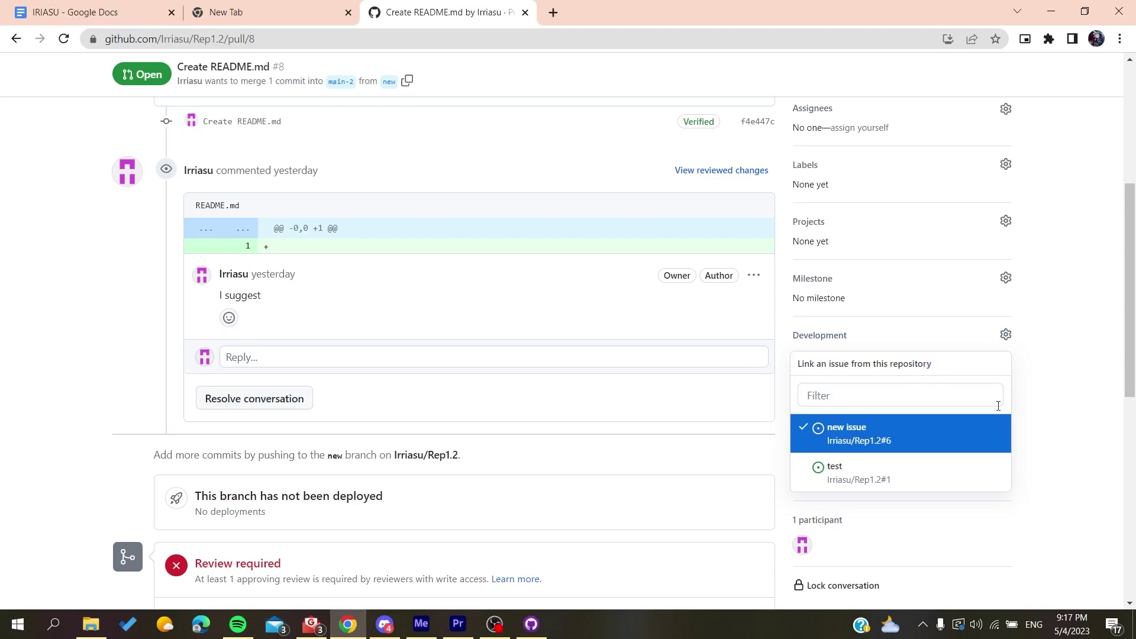
click(1066, 396)
scroll(1029, 395, up, 4)
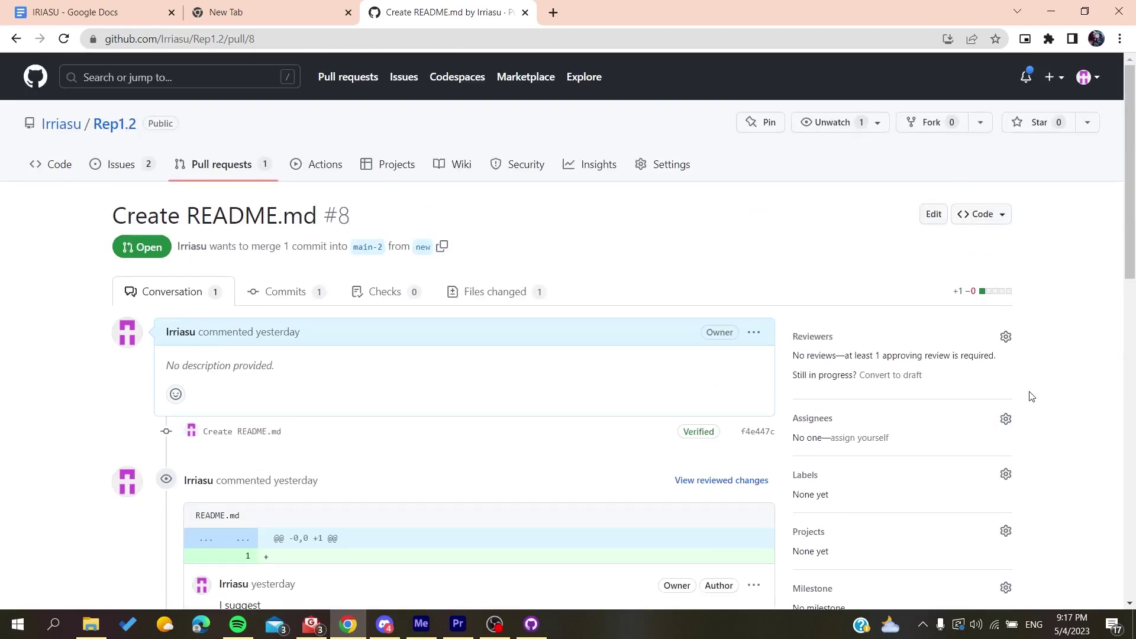